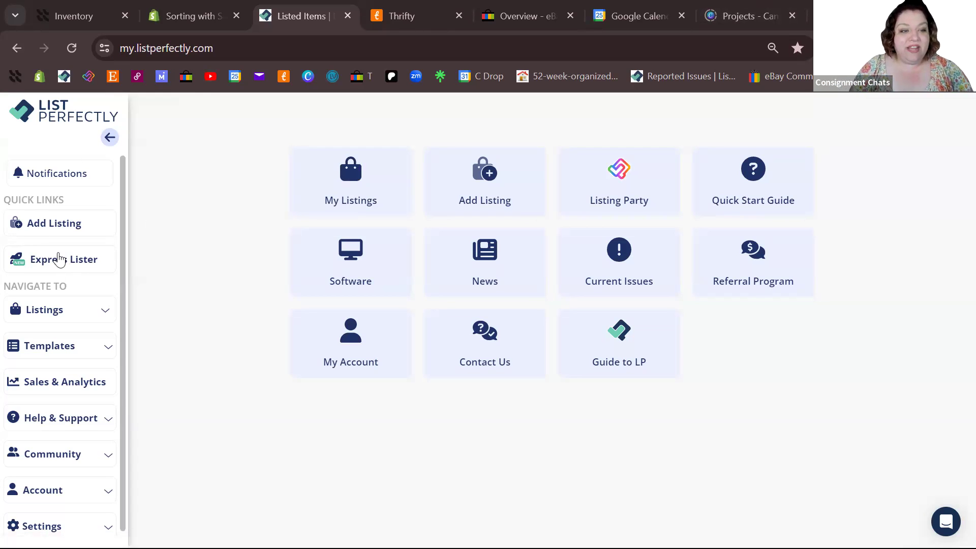
Open the Express Lister from Quick Links in the left sidebar.
{"action": "left_click", "coordinate": [60, 272]}
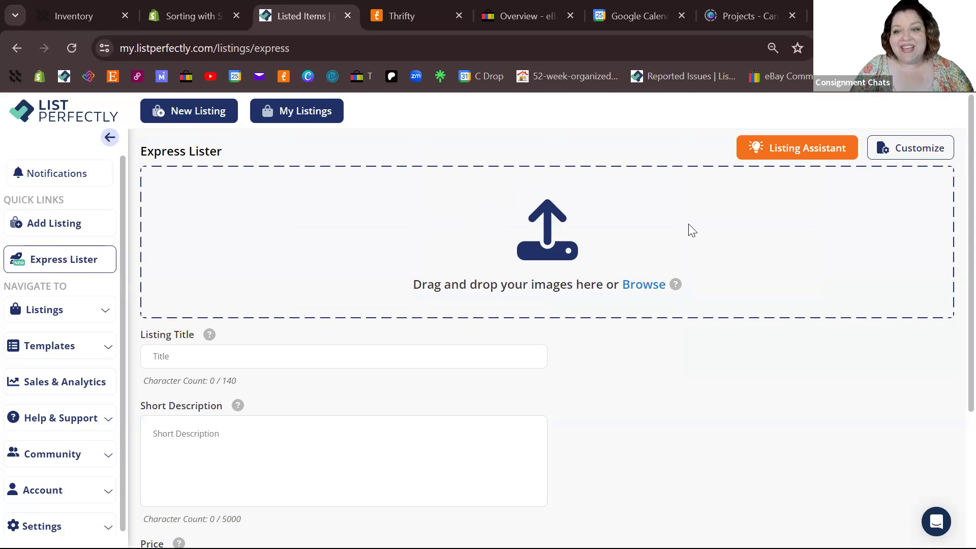
In the Gallery folder, select the front and sleeve close-up photos of the floral top.
{"action": "left_click", "coordinate": [630, 286]}
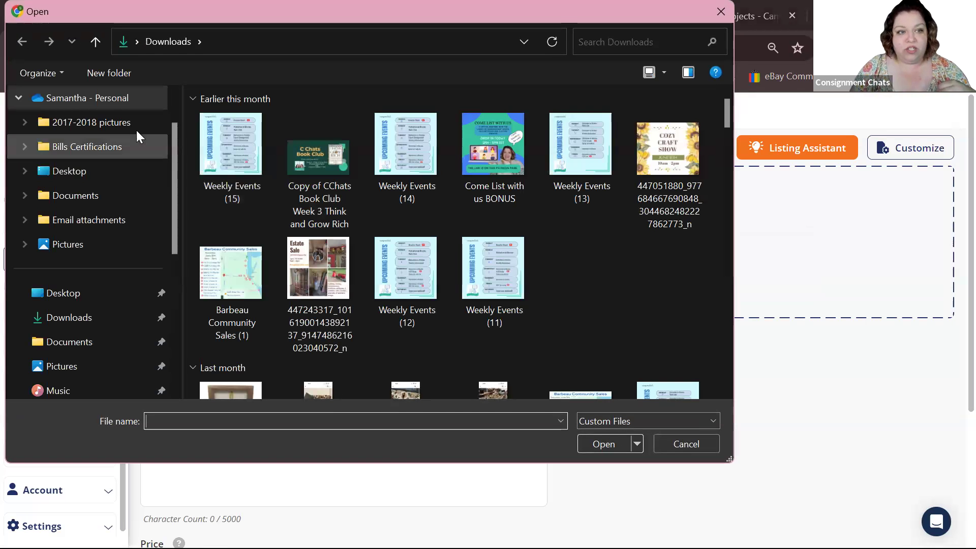
{"action": "scroll", "coordinate": [137, 130], "scroll_direction": "up", "scroll_amount": 1}
{"action": "left_click", "coordinate": [83, 128]}
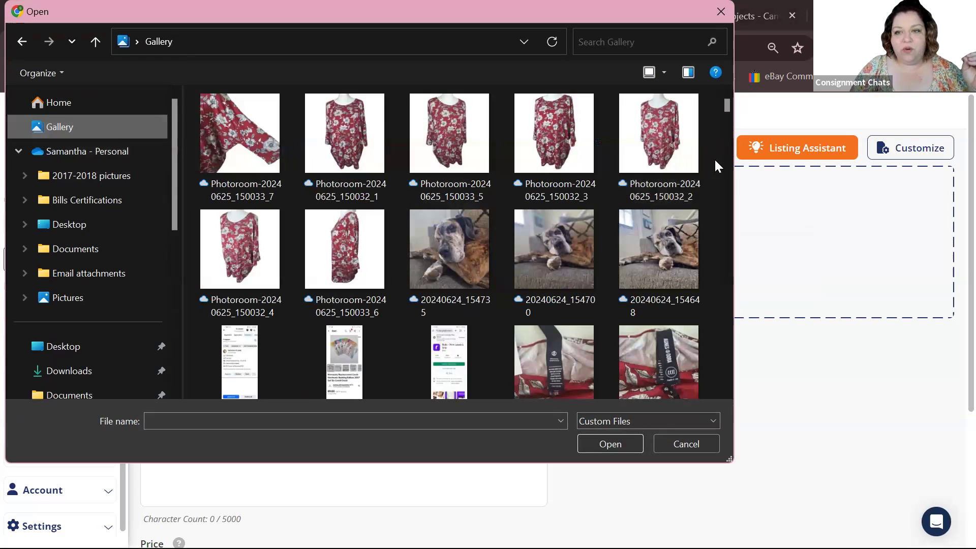
{"action": "left_click", "coordinate": [621, 102]}
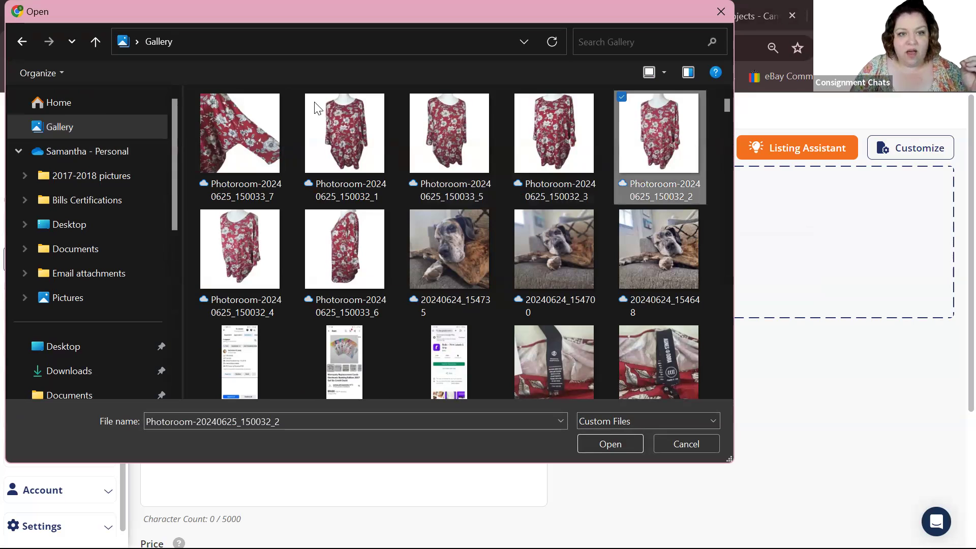
{"action": "left_click", "coordinate": [315, 219]}
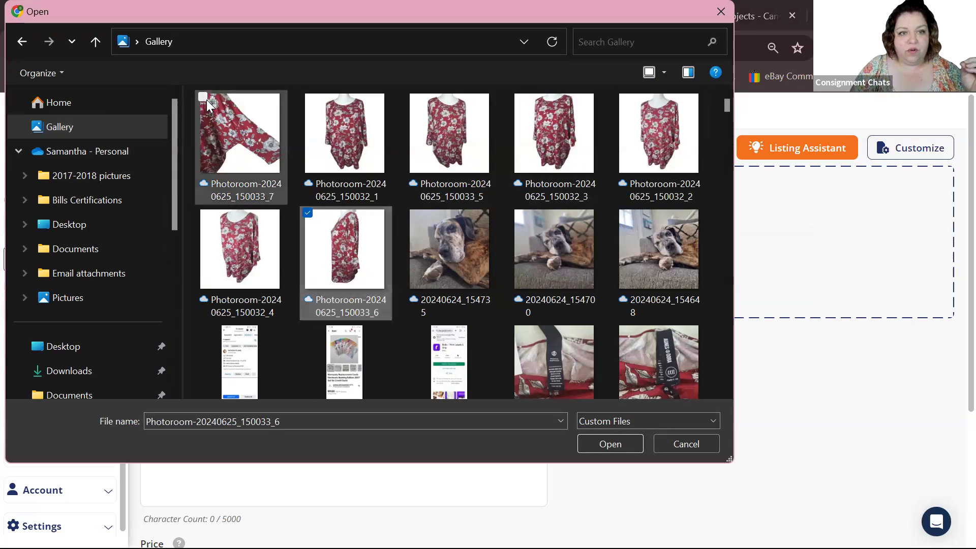
{"action": "left_click", "coordinate": [207, 100]}
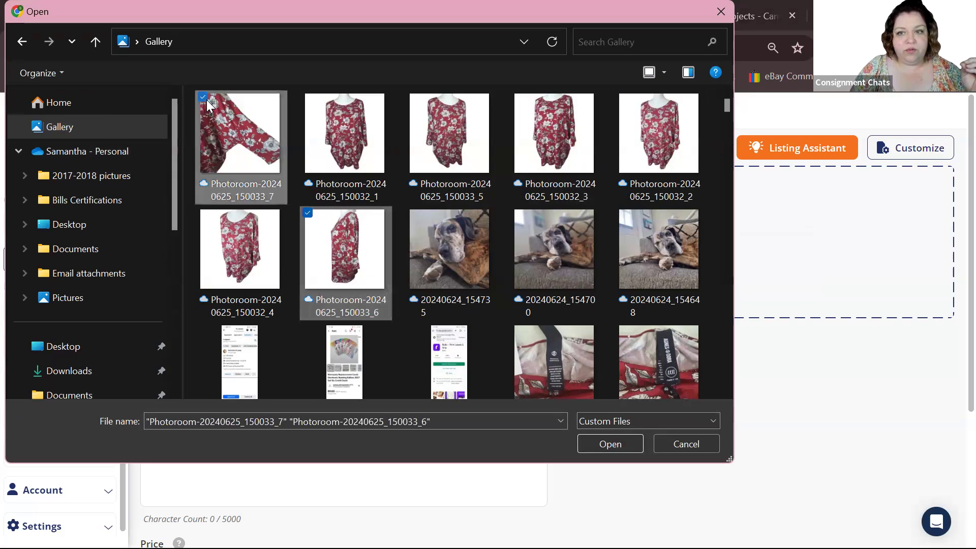
{"action": "left_click", "coordinate": [617, 98]}
Add the brand label, measurements card, care tag and Agnes & Dora tag photos, then upload all seven.
{"action": "scroll", "coordinate": [557, 190], "scroll_direction": "down", "scroll_amount": 5}
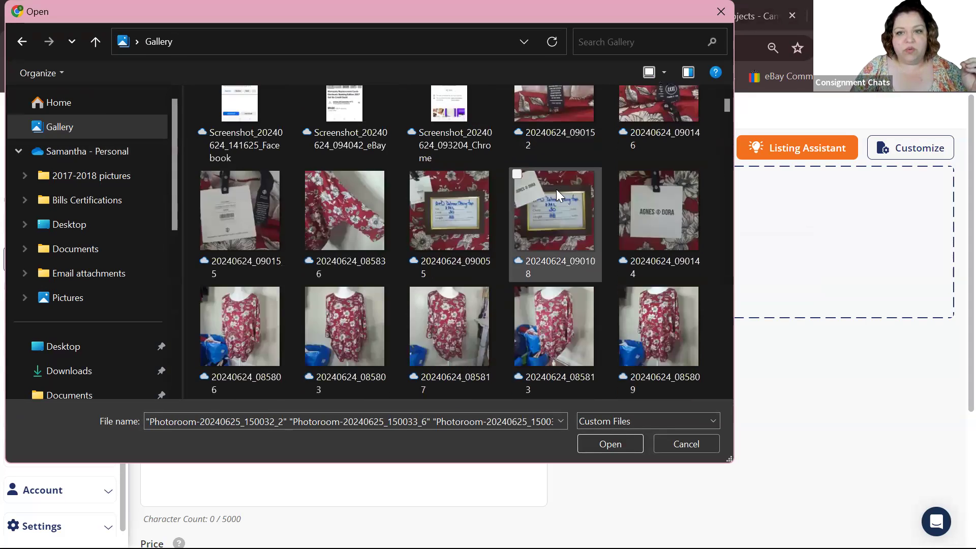
{"action": "scroll", "coordinate": [556, 190], "scroll_direction": "down", "scroll_amount": 2}
{"action": "scroll", "coordinate": [544, 235], "scroll_direction": "up", "scroll_amount": 3}
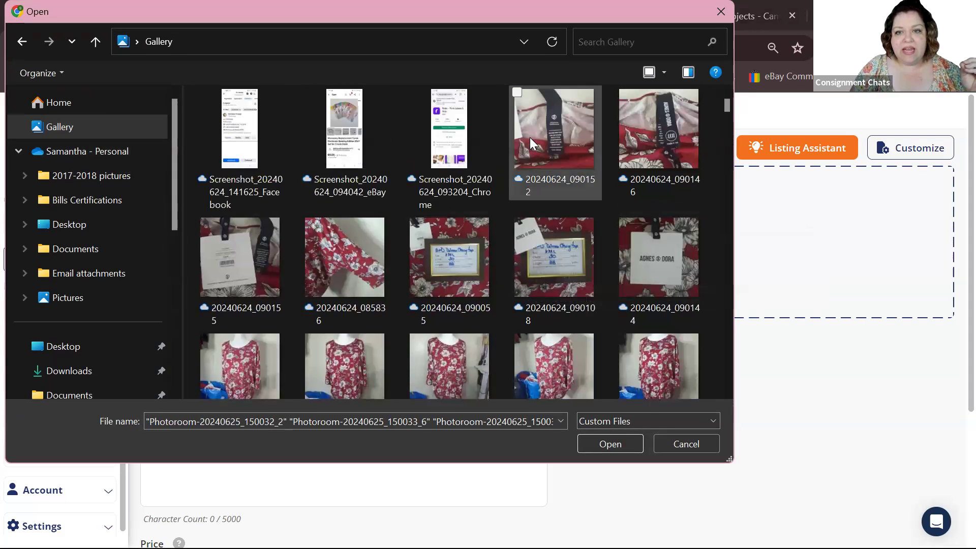
{"action": "left_click", "coordinate": [623, 92]}
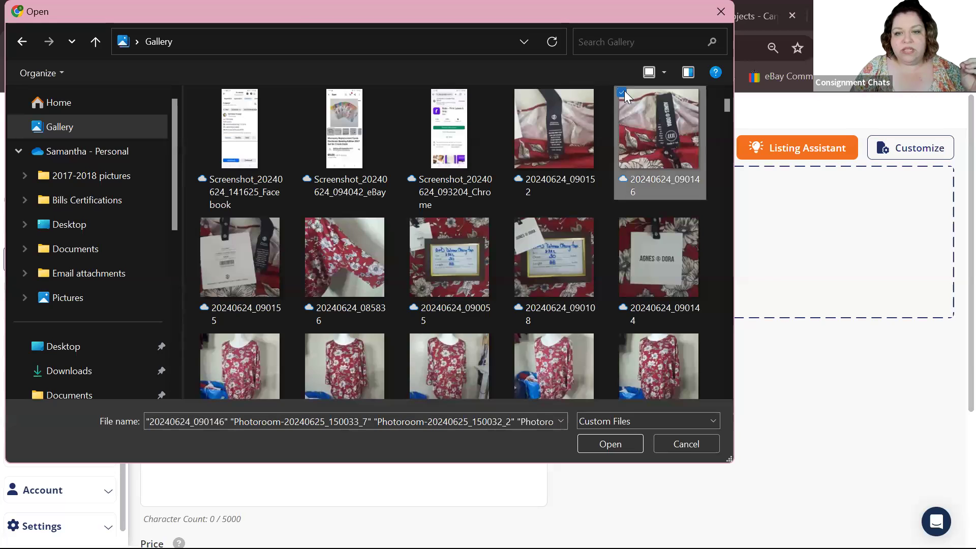
{"action": "left_click", "coordinate": [517, 222]}
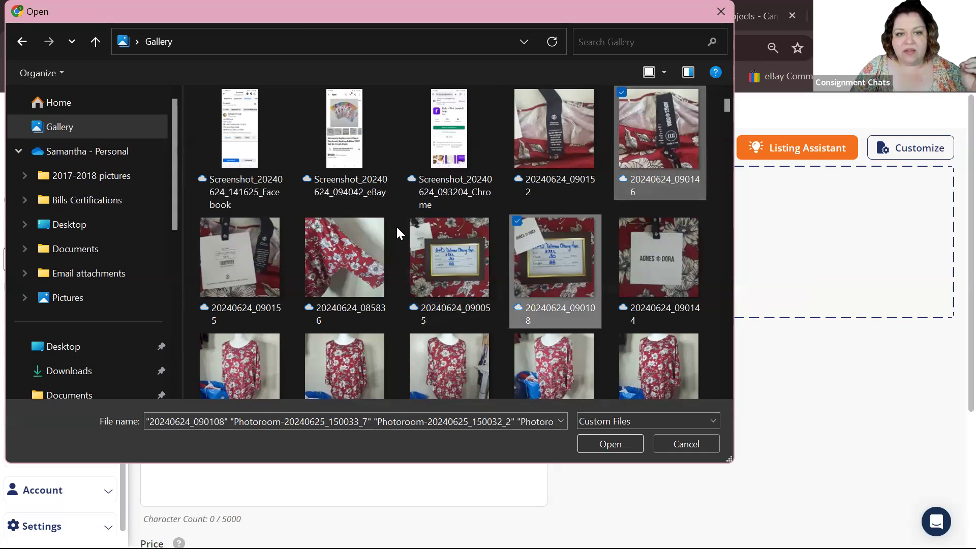
{"action": "left_click", "coordinate": [203, 224]}
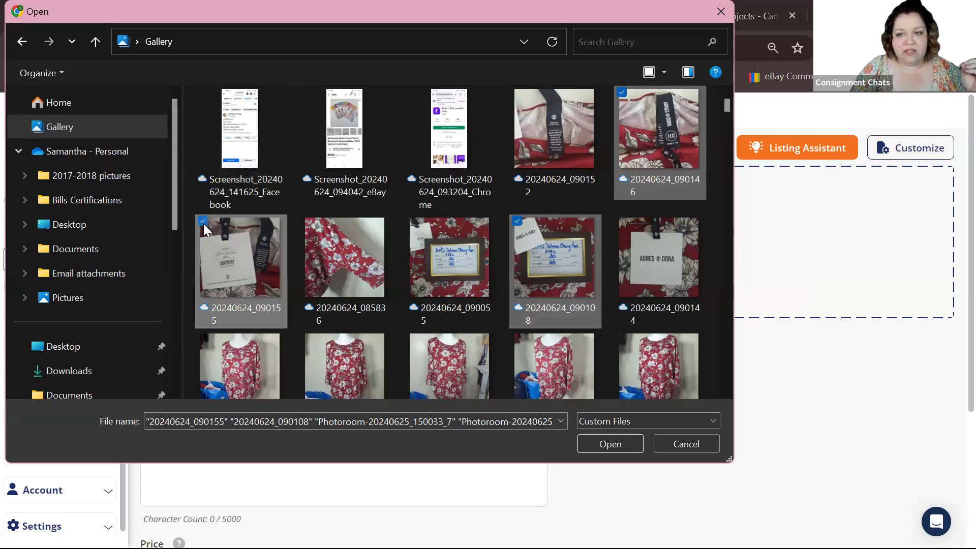
{"action": "left_click", "coordinate": [623, 221]}
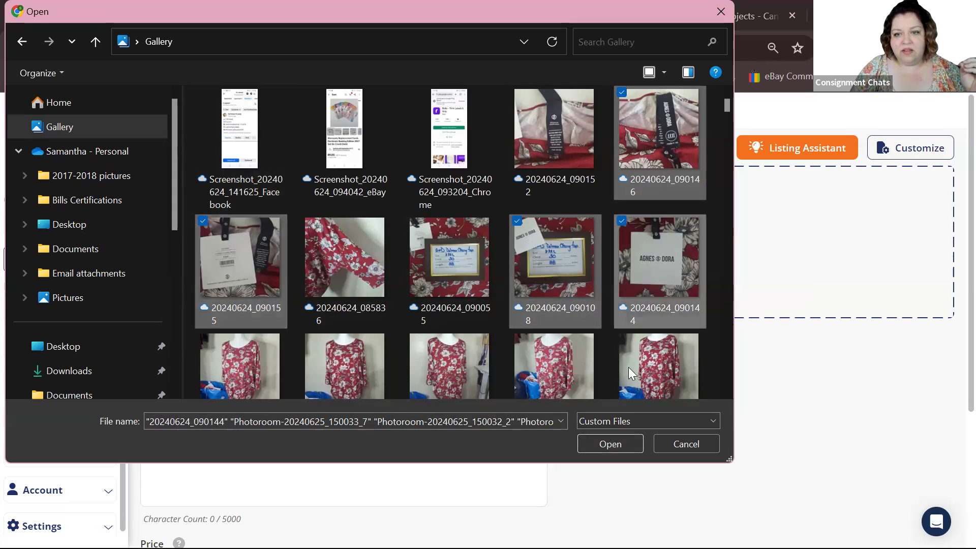
{"action": "left_click", "coordinate": [616, 444]}
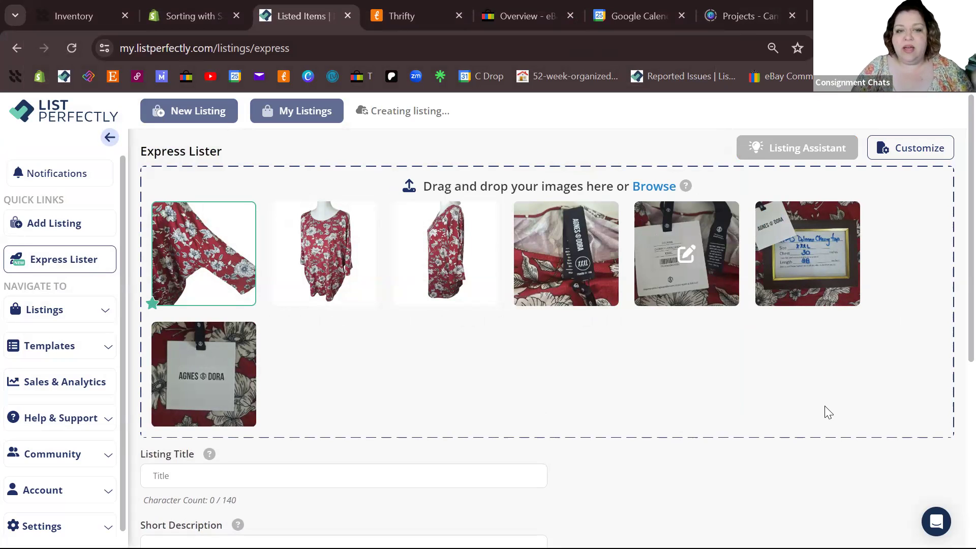
Drag the full front-view photo into the first image slot, ahead of the sleeve photo.
{"action": "left_click_drag", "start_coordinate": [344, 257], "coordinate": [187, 249]}
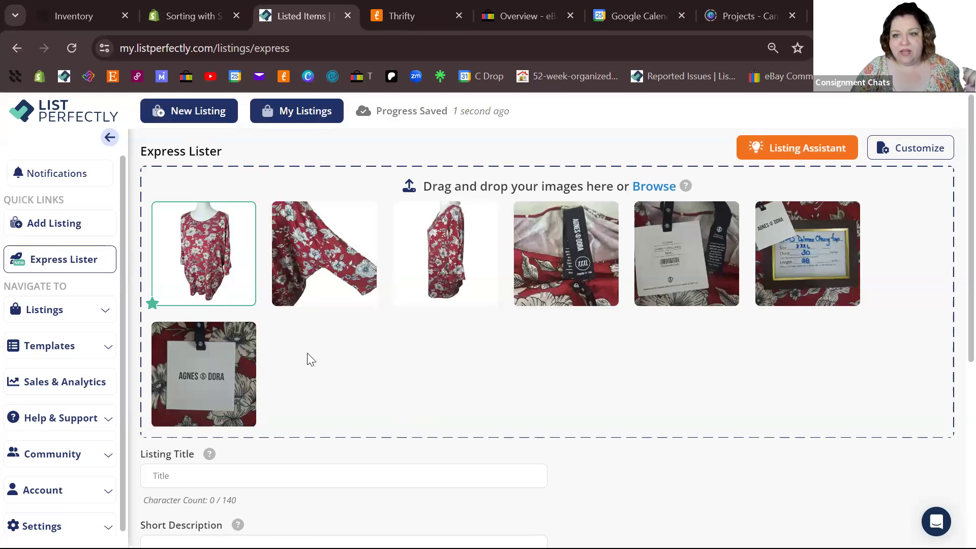
{"action": "scroll", "coordinate": [406, 374], "scroll_direction": "down", "scroll_amount": 1}
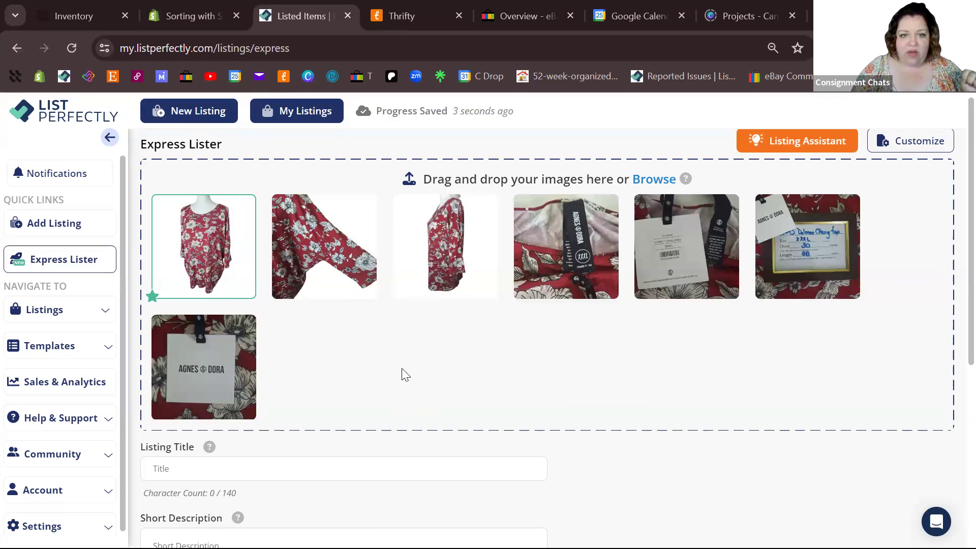
{"action": "scroll", "coordinate": [405, 375], "scroll_direction": "down", "scroll_amount": 3}
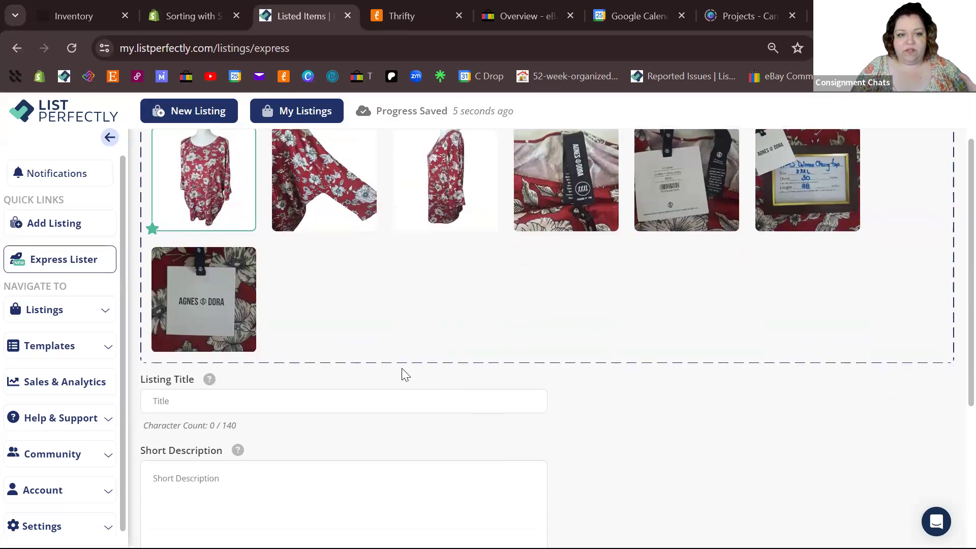
{"action": "left_click", "coordinate": [224, 397]}
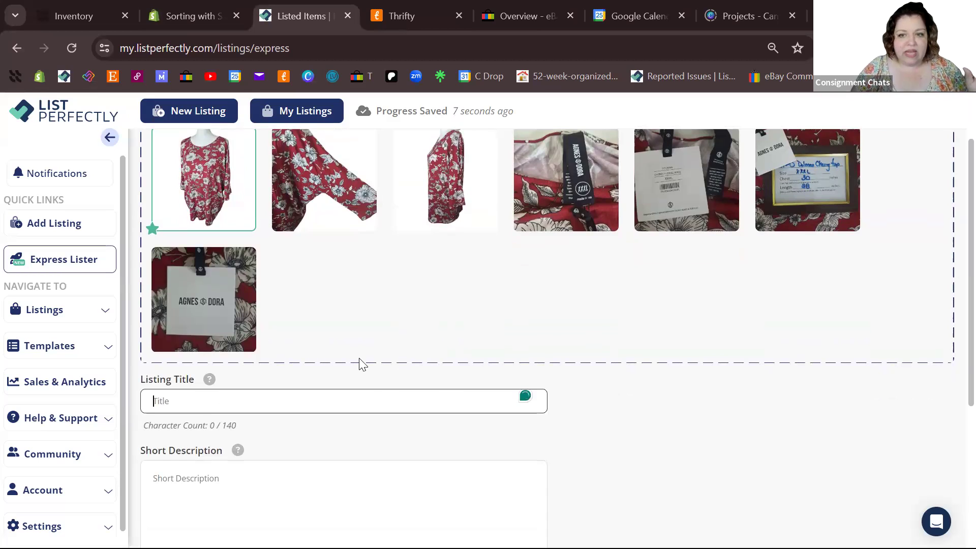
{"action": "scroll", "coordinate": [360, 363], "scroll_direction": "up", "scroll_amount": 3}
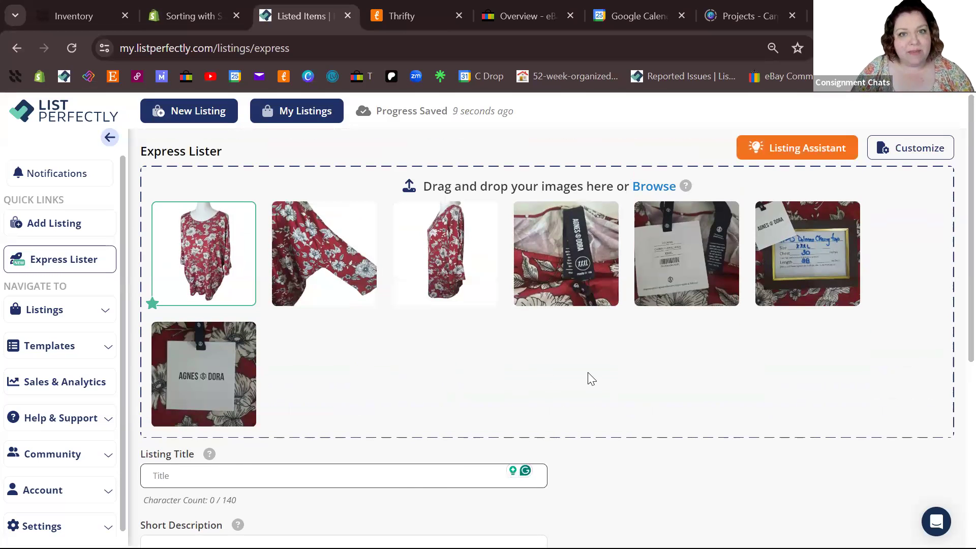
Open the Listing Assistant, review the tone options and keep 'Just the facts' selected.
{"action": "left_click", "coordinate": [804, 150]}
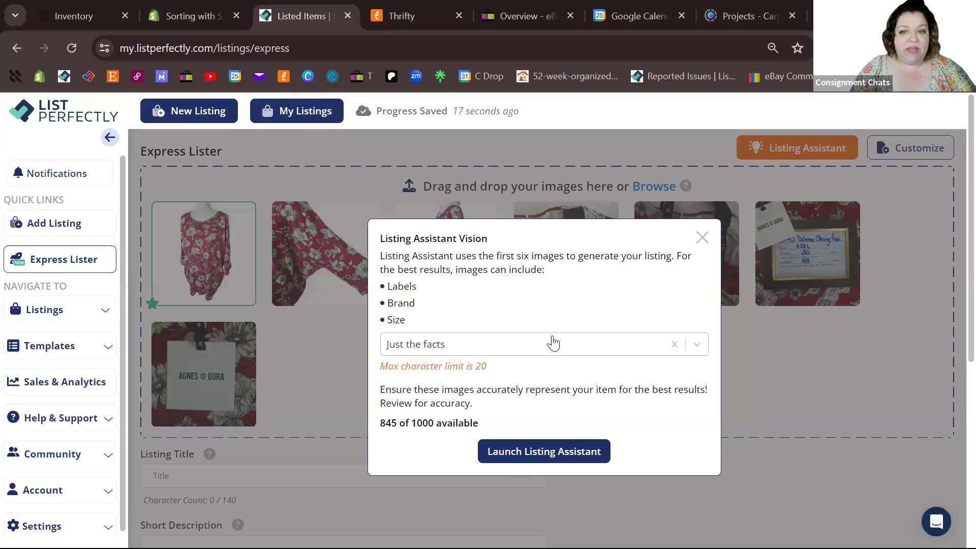
{"action": "left_click", "coordinate": [697, 346]}
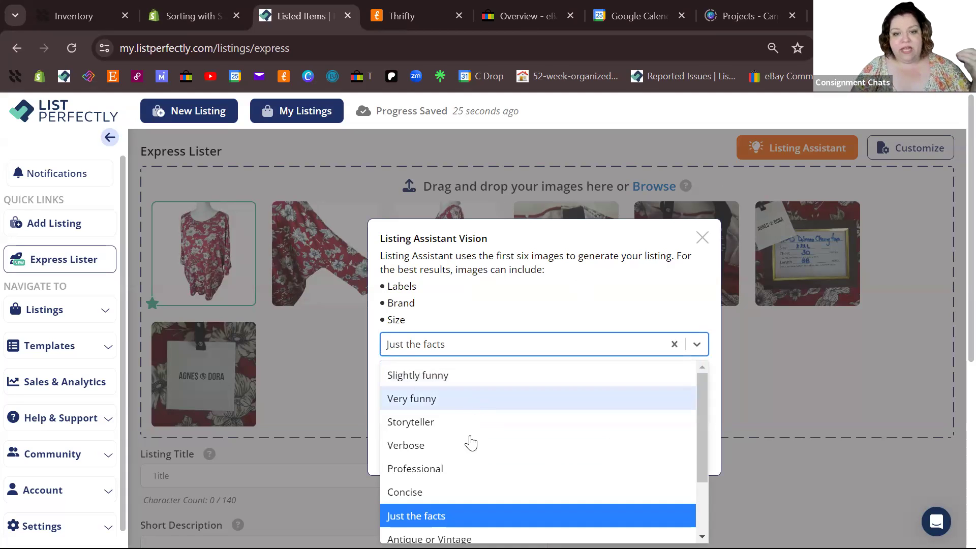
{"action": "scroll", "coordinate": [473, 456], "scroll_direction": "down", "scroll_amount": 1}
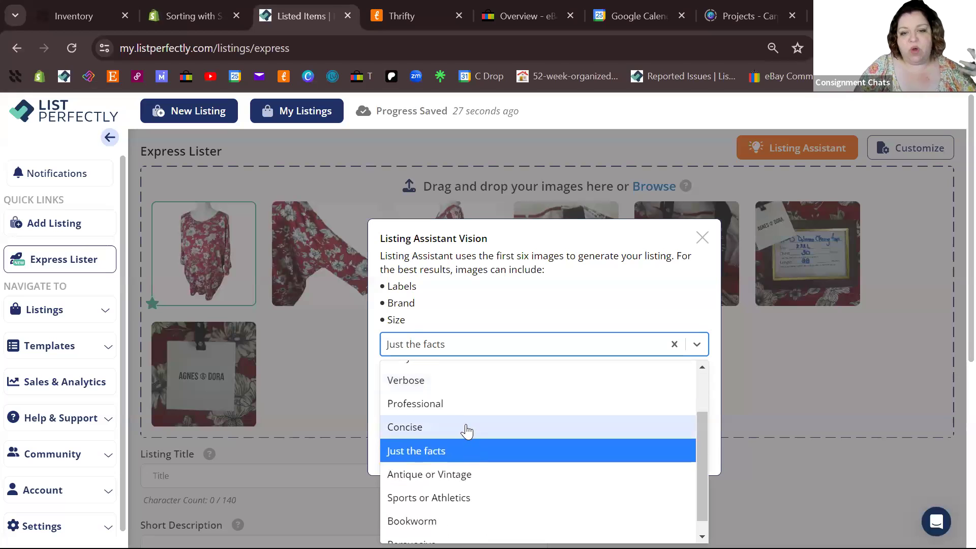
{"action": "scroll", "coordinate": [478, 484], "scroll_direction": "down", "scroll_amount": 1}
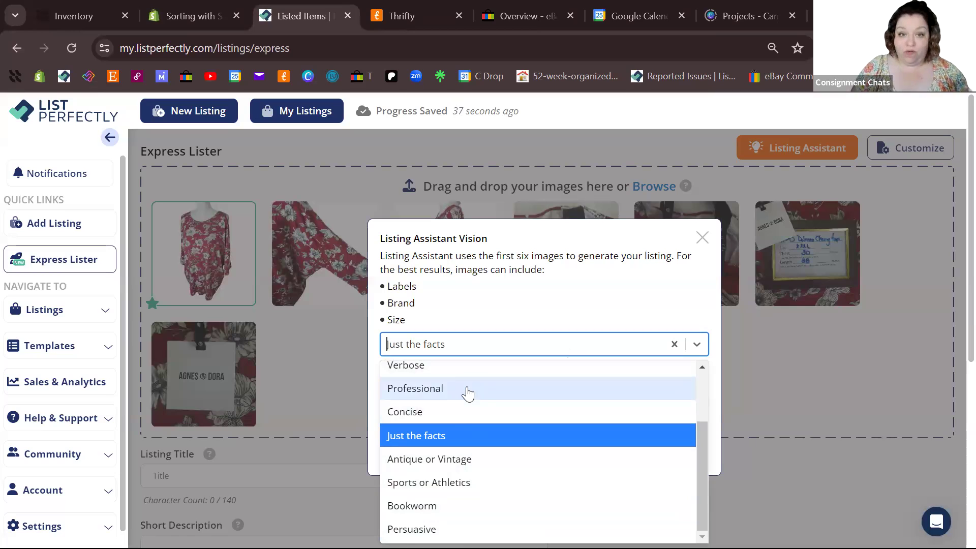
{"action": "left_click", "coordinate": [454, 437]}
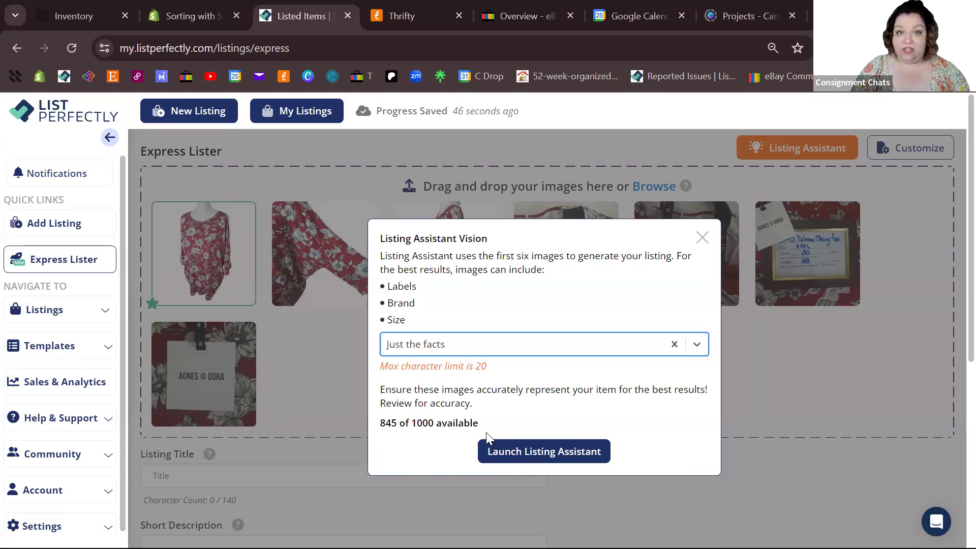
{"action": "left_click", "coordinate": [557, 452]}
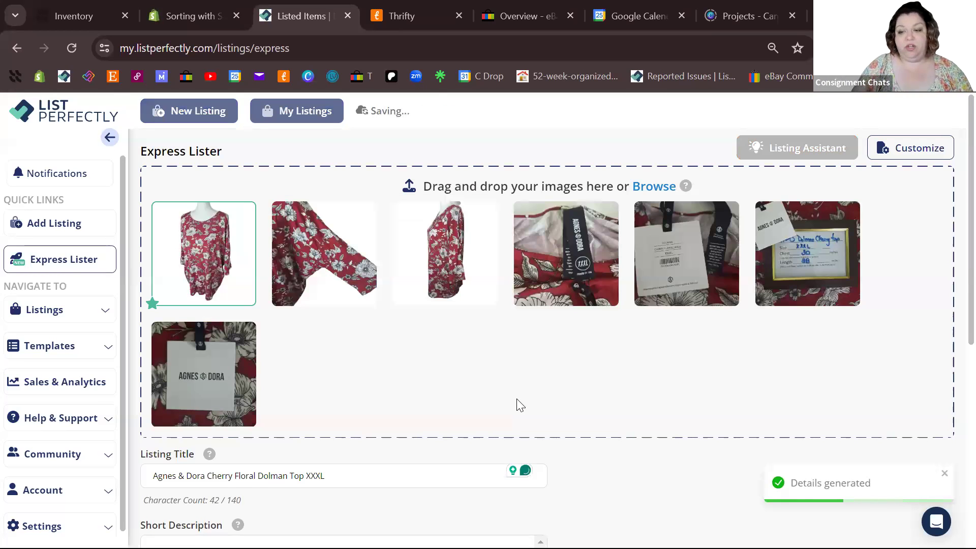
{"action": "scroll", "coordinate": [425, 377], "scroll_direction": "down", "scroll_amount": 2}
{"action": "scroll", "coordinate": [426, 377], "scroll_direction": "down", "scroll_amount": 3}
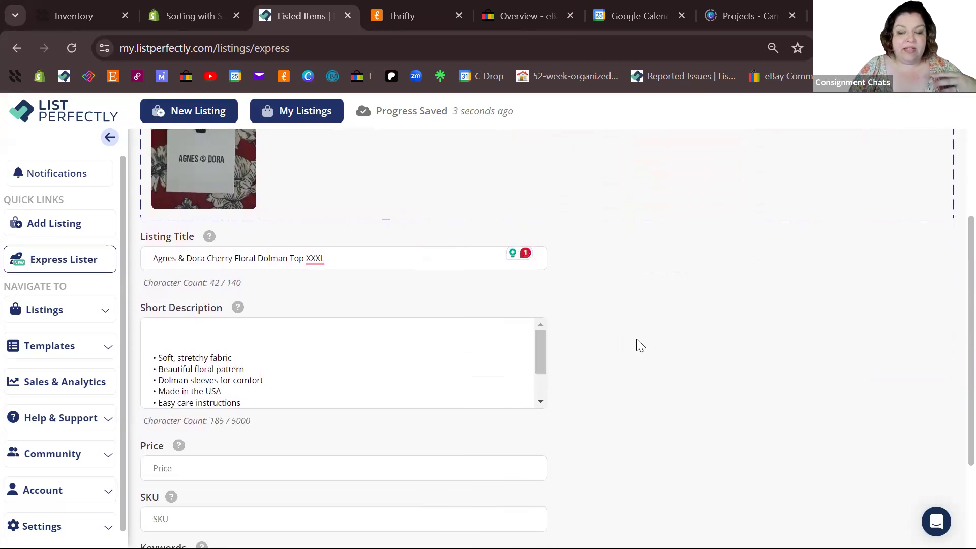
{"action": "scroll", "coordinate": [641, 346], "scroll_direction": "up", "scroll_amount": 4}
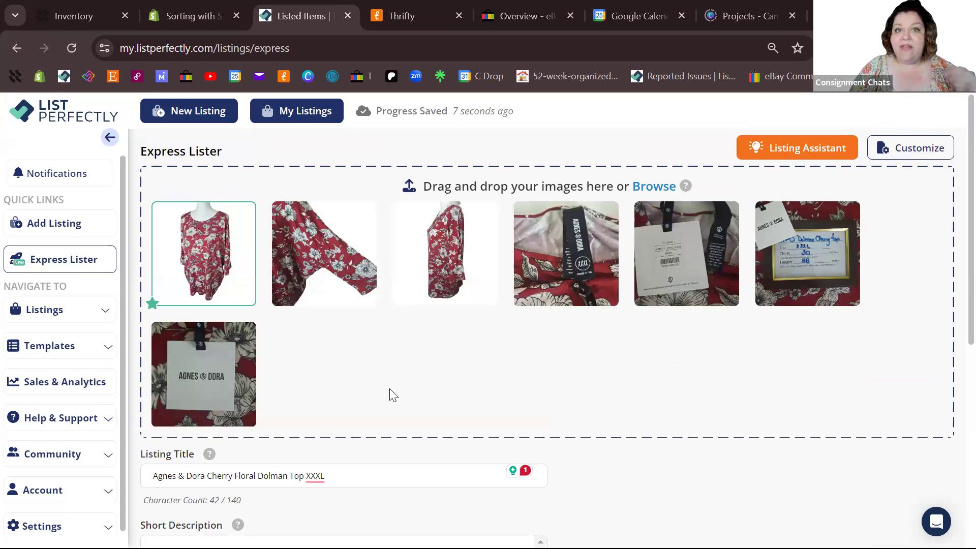
{"action": "scroll", "coordinate": [391, 395], "scroll_direction": "down", "scroll_amount": 4}
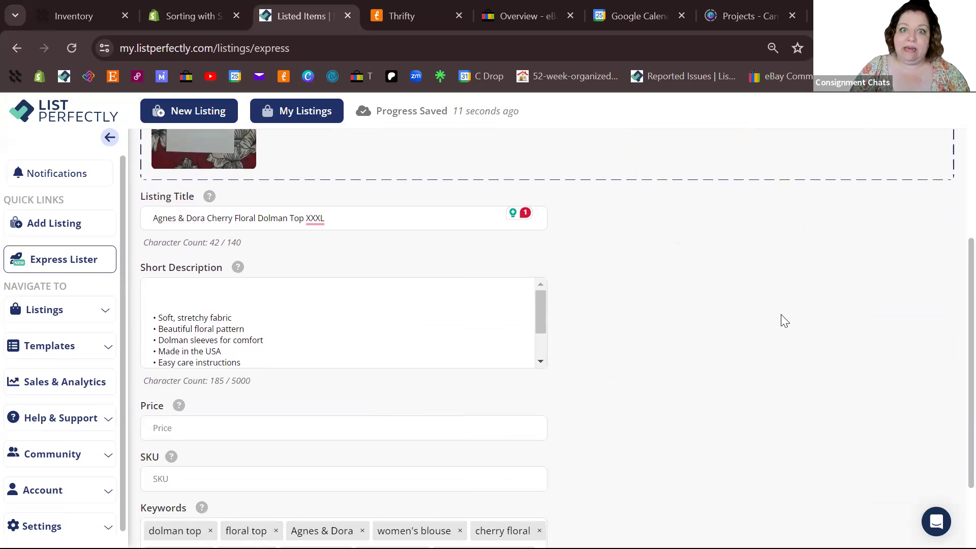
{"action": "scroll", "coordinate": [783, 321], "scroll_direction": "down", "scroll_amount": 2}
{"action": "scroll", "coordinate": [783, 321], "scroll_direction": "up", "scroll_amount": 3}
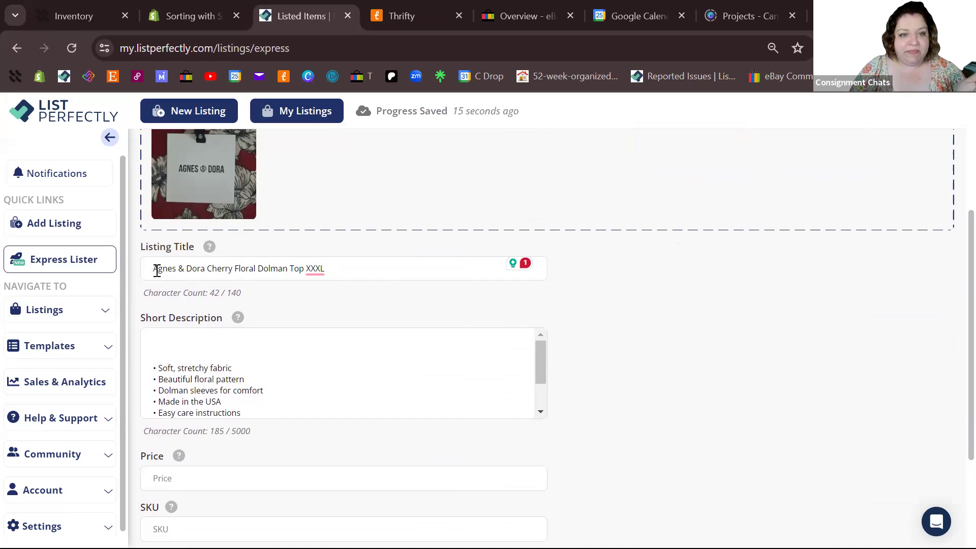
{"action": "left_click", "coordinate": [351, 268]}
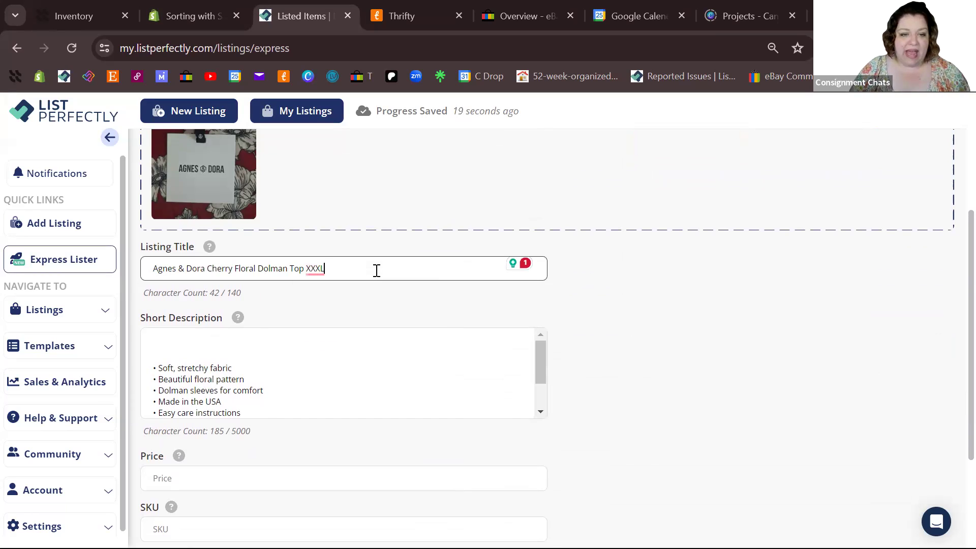
{"action": "scroll", "coordinate": [247, 343], "scroll_direction": "down", "scroll_amount": 2}
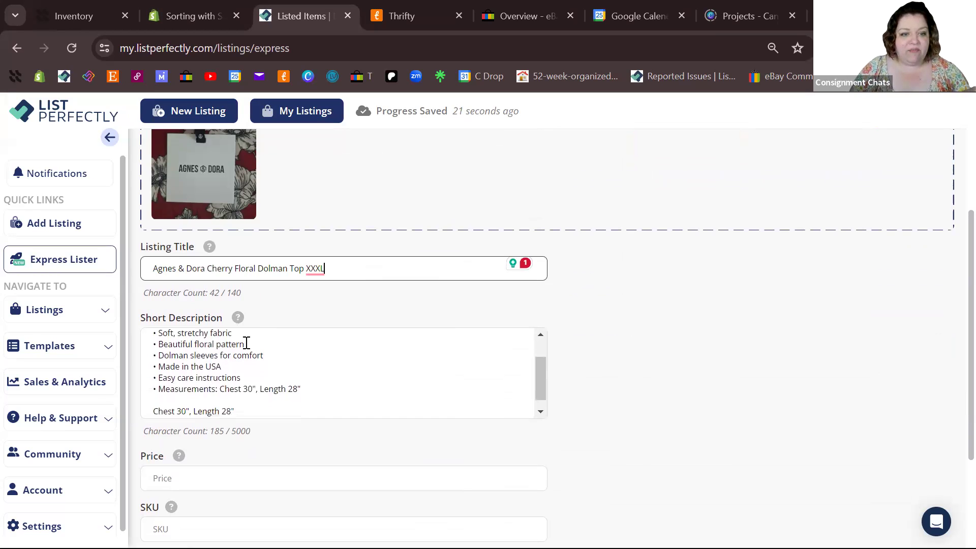
{"action": "scroll", "coordinate": [350, 258], "scroll_direction": "up", "scroll_amount": 3}
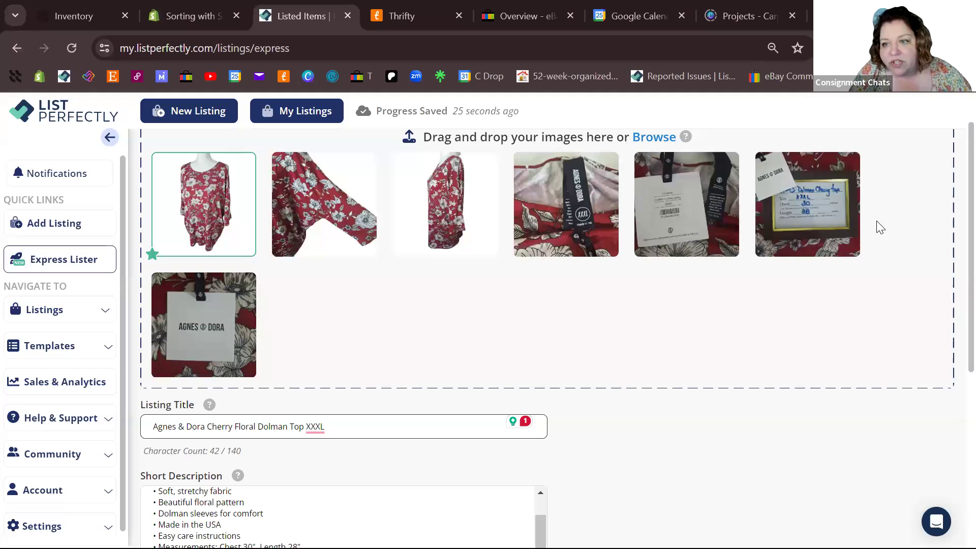
{"action": "mouse_move", "coordinate": [822, 203]}
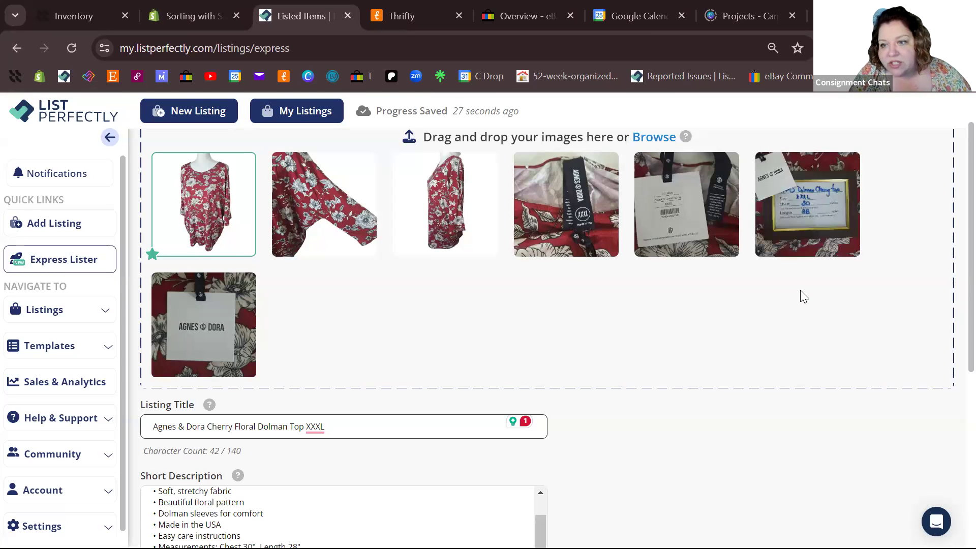
{"action": "scroll", "coordinate": [496, 318], "scroll_direction": "down", "scroll_amount": 4}
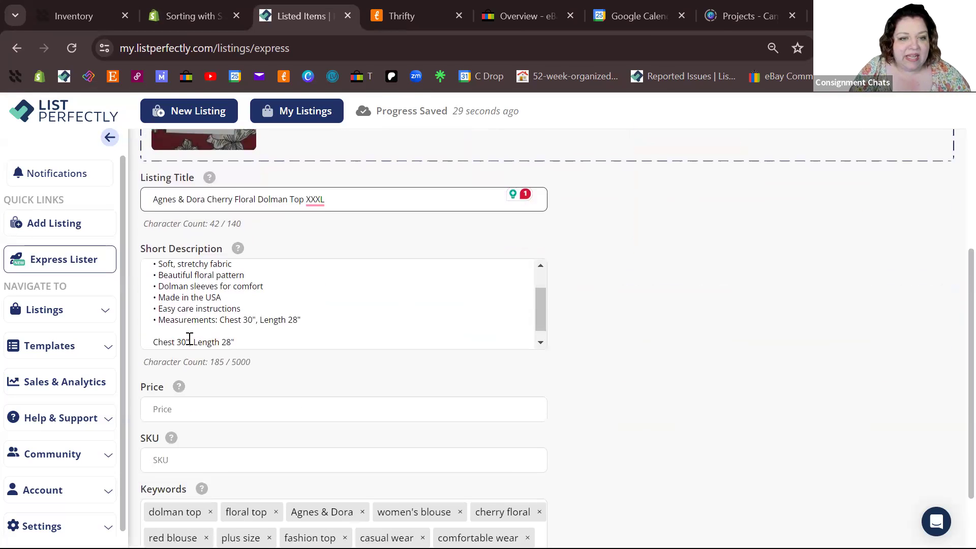
{"action": "scroll", "coordinate": [307, 327], "scroll_direction": "down", "scroll_amount": 1}
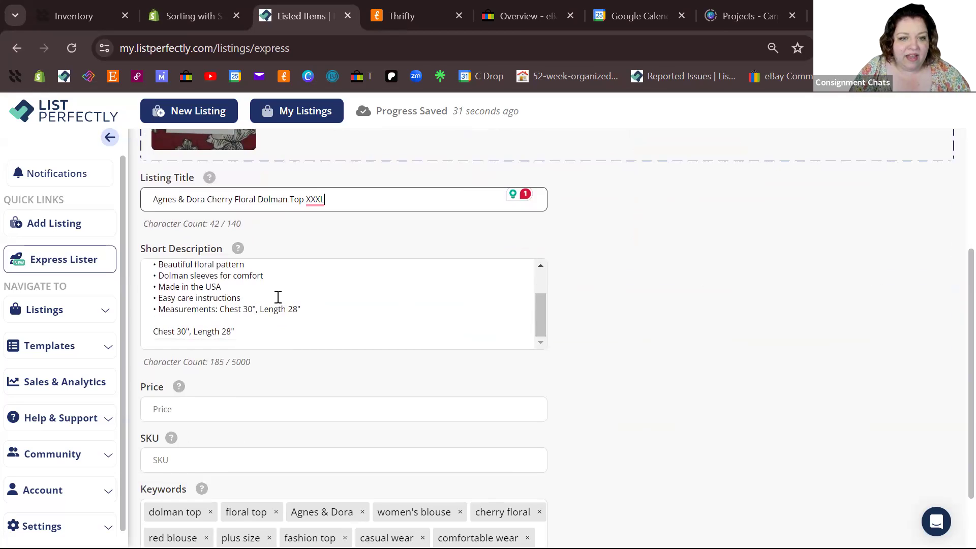
{"action": "scroll", "coordinate": [385, 315], "scroll_direction": "up", "scroll_amount": 1}
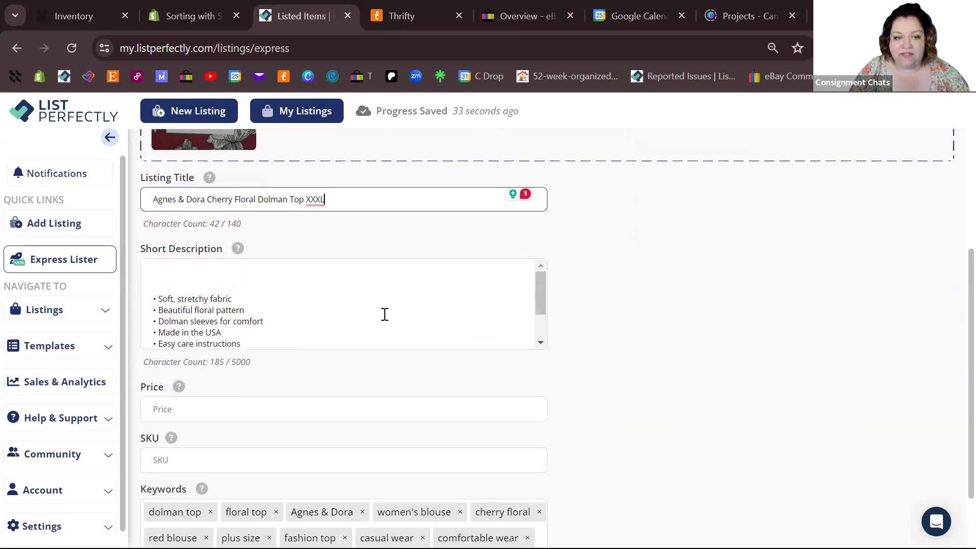
{"action": "scroll", "coordinate": [553, 208], "scroll_direction": "up", "scroll_amount": 5}
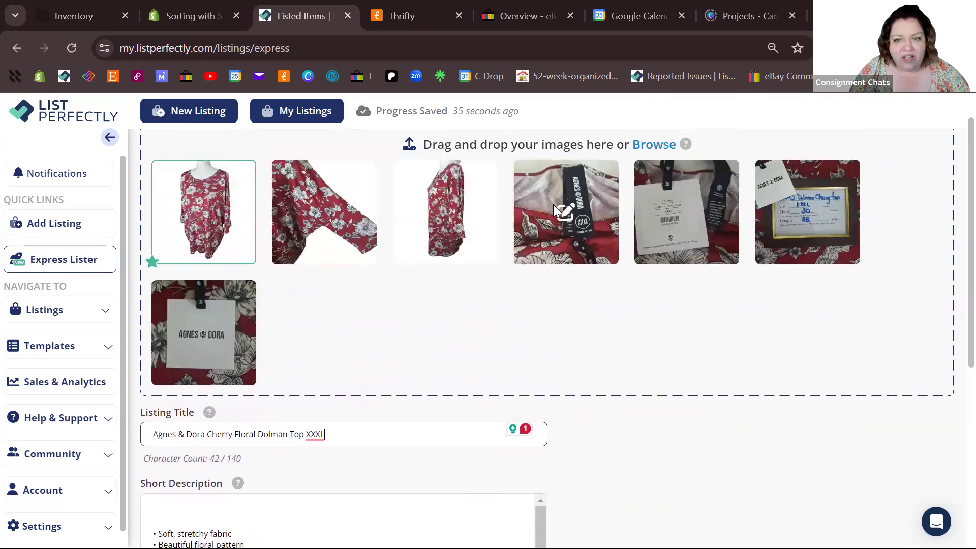
{"action": "scroll", "coordinate": [497, 300], "scroll_direction": "down", "scroll_amount": 4}
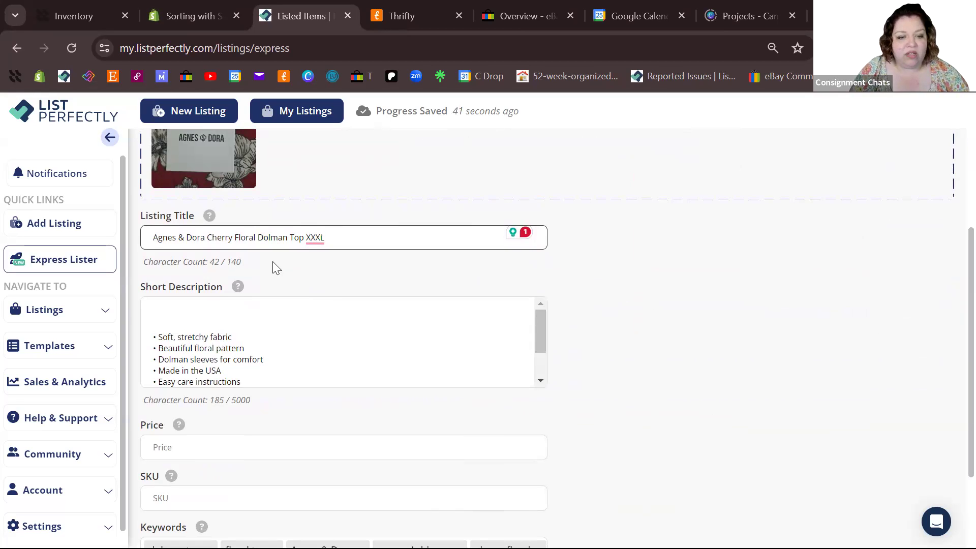
{"action": "scroll", "coordinate": [275, 265], "scroll_direction": "down", "scroll_amount": 4}
{"action": "scroll", "coordinate": [274, 261], "scroll_direction": "up", "scroll_amount": 3}
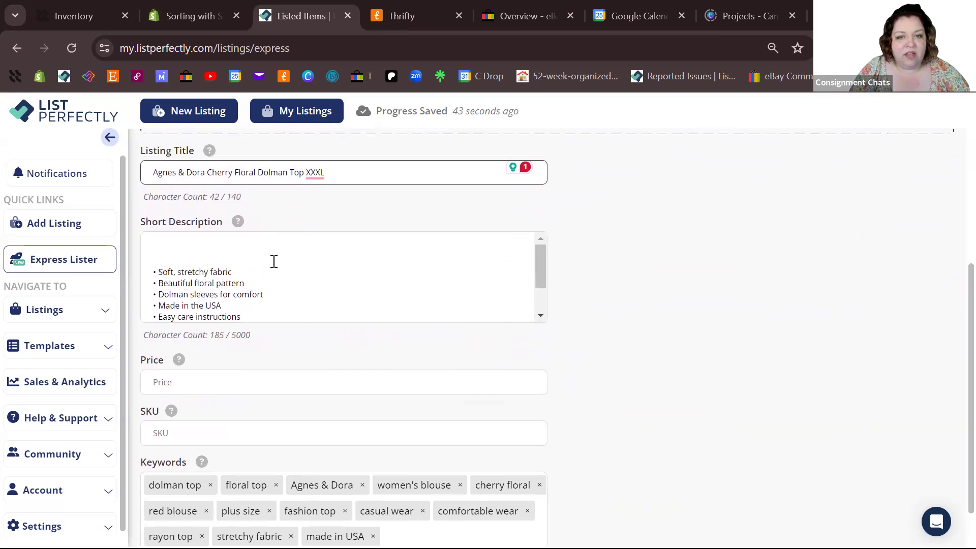
{"action": "scroll", "coordinate": [274, 262], "scroll_direction": "up", "scroll_amount": 6}
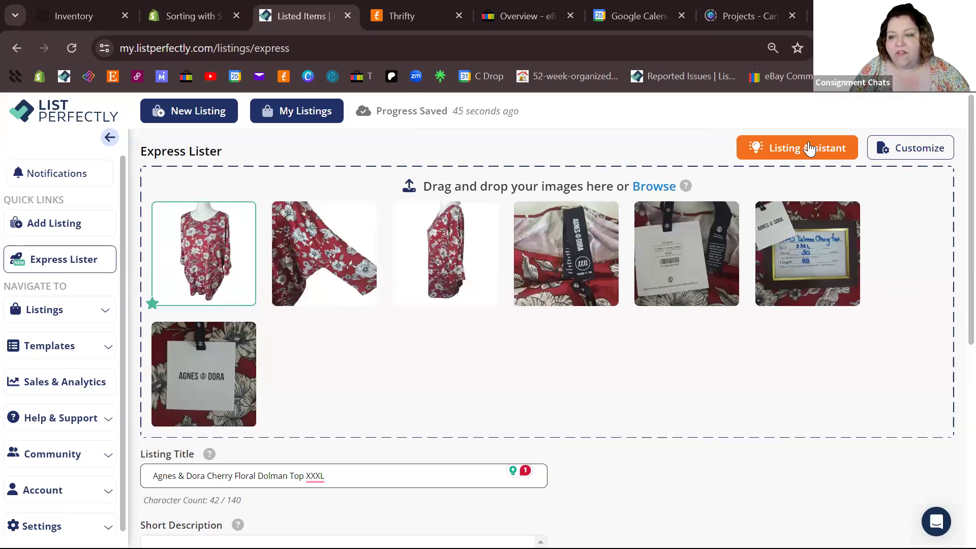
Launch the Listing Assistant in Professional tone, producing 'Agnes & Dora Dolman Cherry Floral Top XXXL'.
{"action": "left_click", "coordinate": [808, 145]}
{"action": "left_click", "coordinate": [676, 350]}
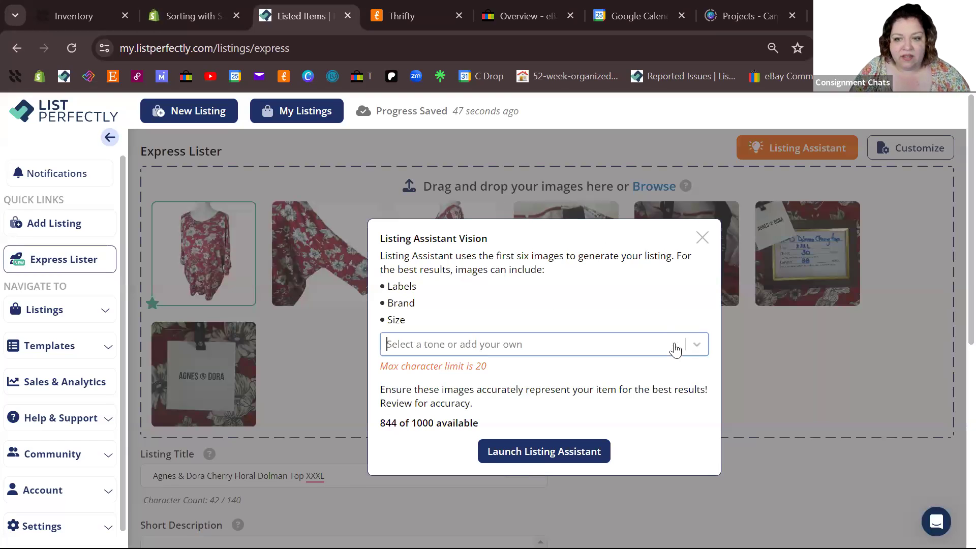
{"action": "left_click", "coordinate": [696, 345]}
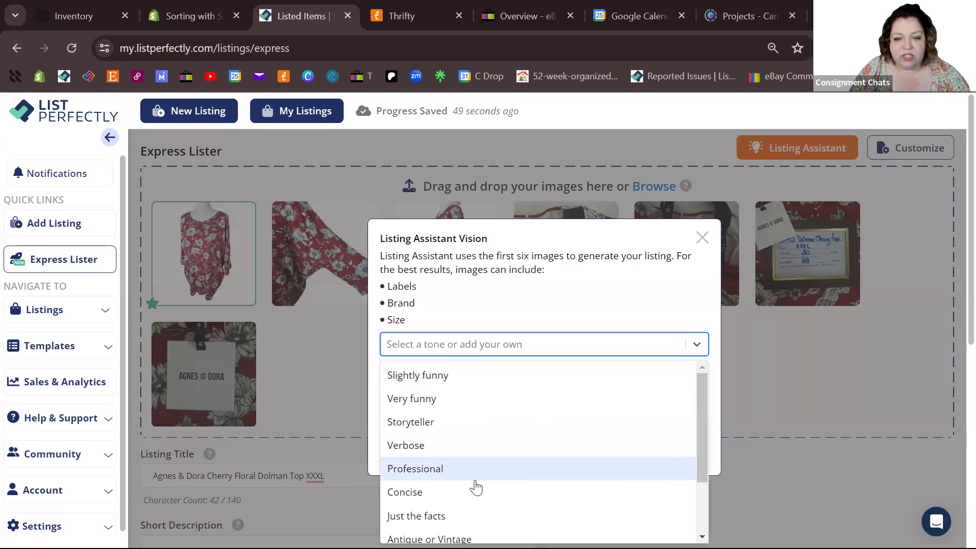
{"action": "scroll", "coordinate": [458, 514], "scroll_direction": "down", "scroll_amount": 2}
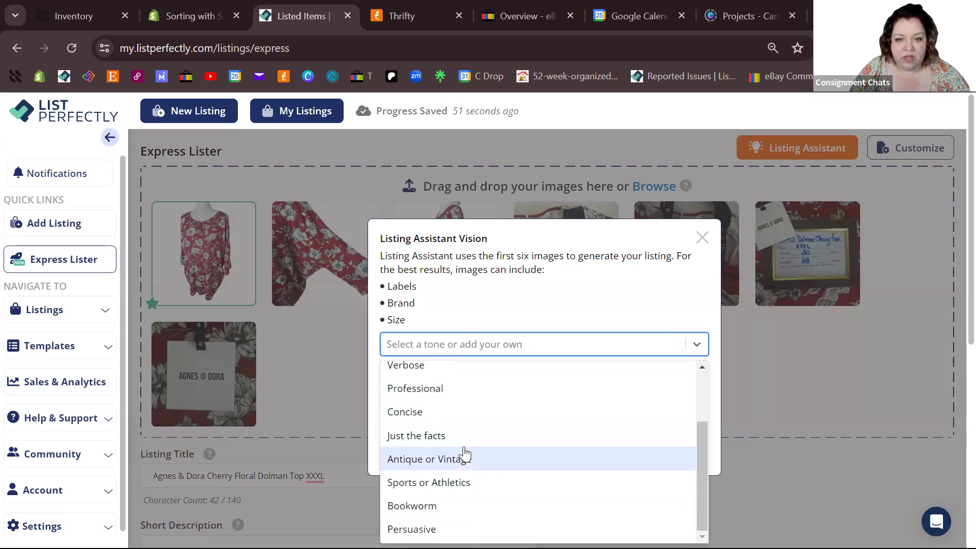
{"action": "scroll", "coordinate": [448, 448], "scroll_direction": "up", "scroll_amount": 1}
{"action": "left_click", "coordinate": [435, 405]}
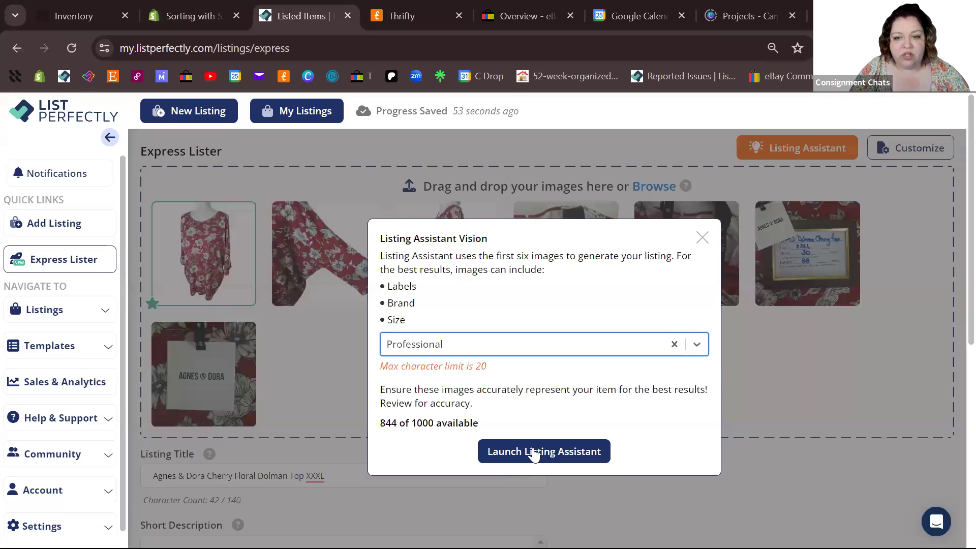
{"action": "left_click", "coordinate": [511, 452]}
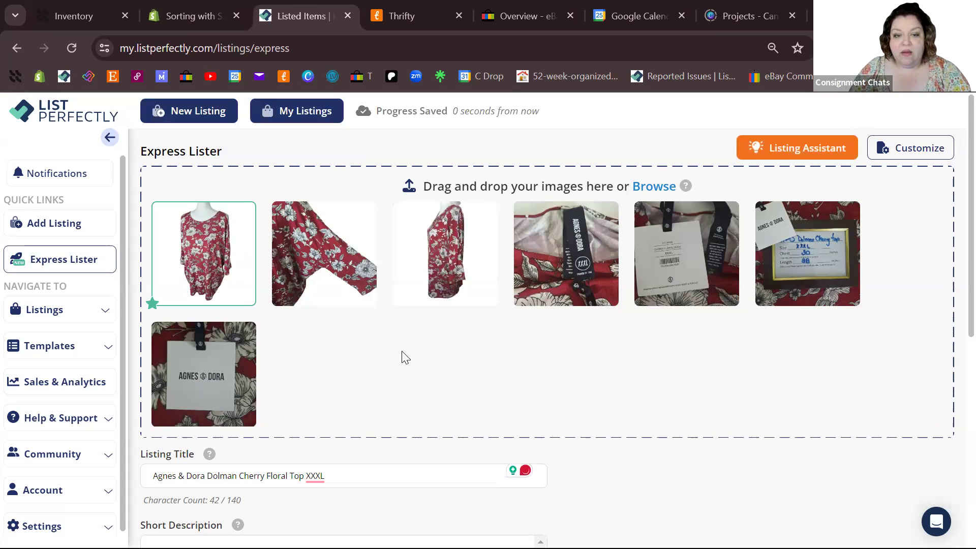
{"action": "scroll", "coordinate": [402, 356], "scroll_direction": "down", "scroll_amount": 5}
{"action": "scroll", "coordinate": [346, 306], "scroll_direction": "down", "scroll_amount": 2}
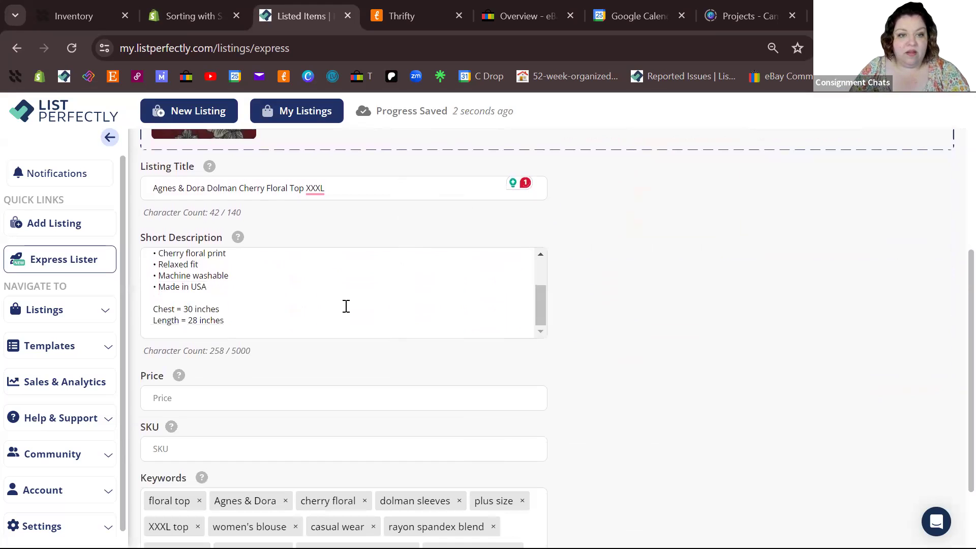
{"action": "scroll", "coordinate": [346, 307], "scroll_direction": "up", "scroll_amount": 1}
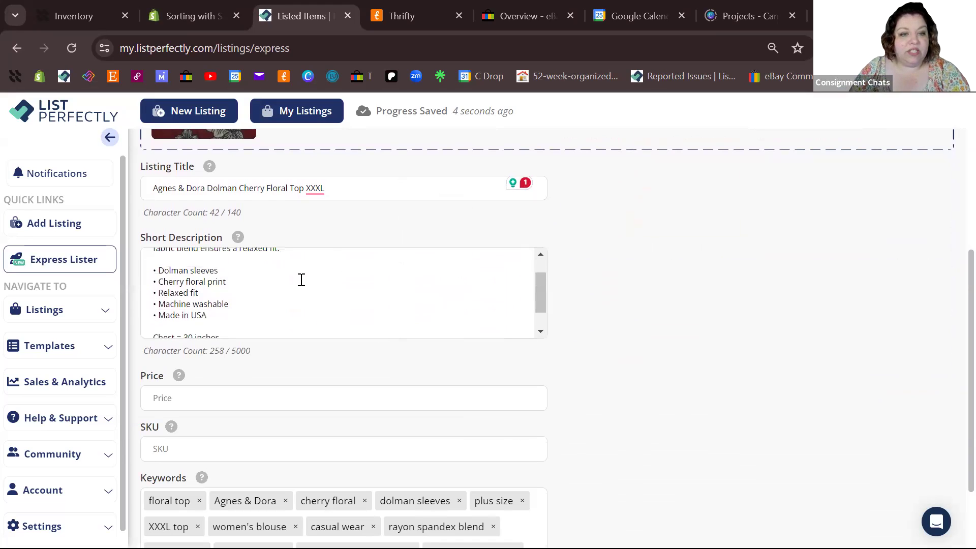
{"action": "scroll", "coordinate": [302, 280], "scroll_direction": "up", "scroll_amount": 2}
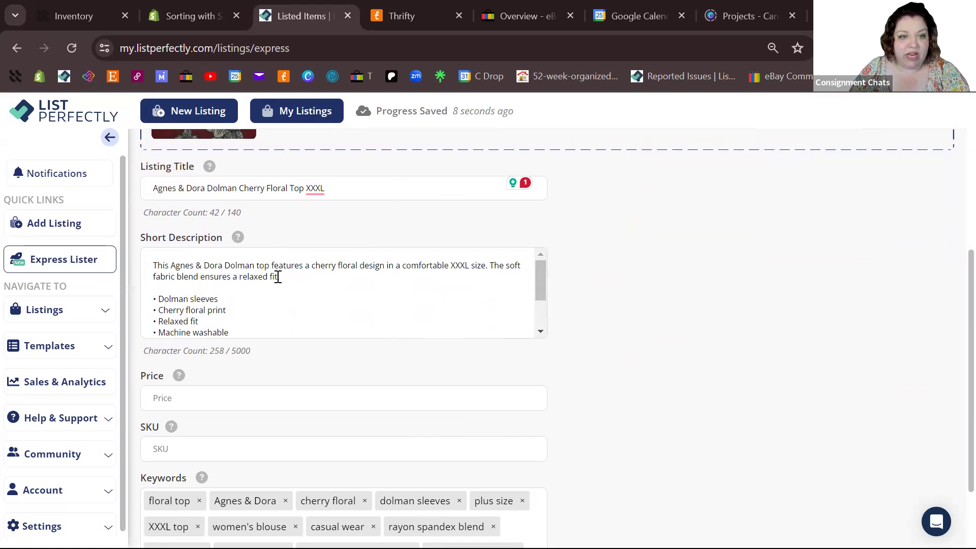
{"action": "scroll", "coordinate": [259, 315], "scroll_direction": "down", "scroll_amount": 2}
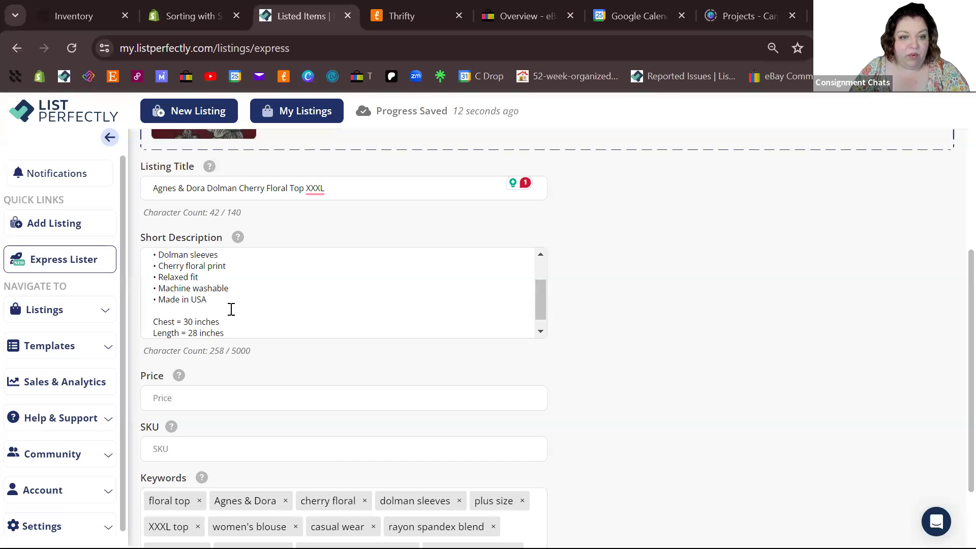
{"action": "scroll", "coordinate": [231, 309], "scroll_direction": "down", "scroll_amount": 1}
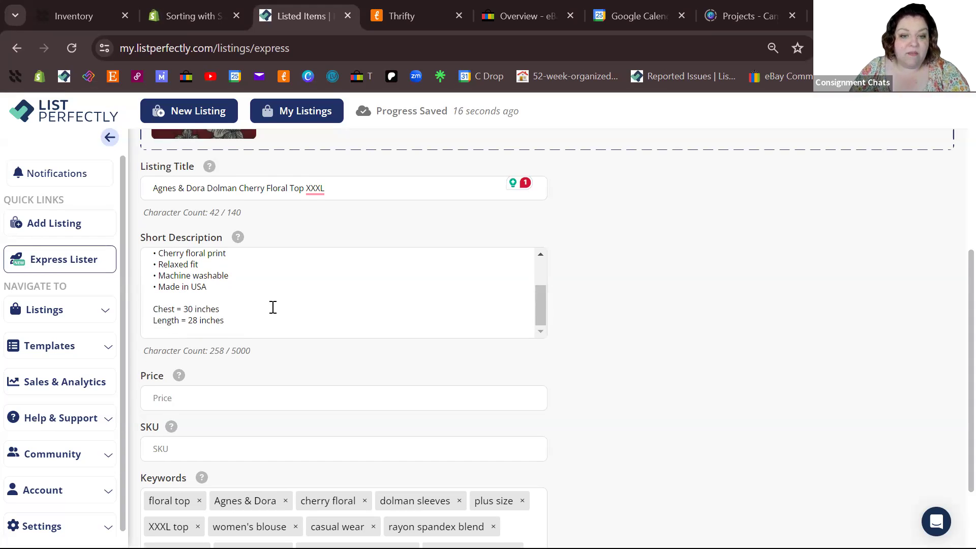
{"action": "scroll", "coordinate": [273, 307], "scroll_direction": "down", "scroll_amount": 1}
Enter 19 as the price, leave SKU empty, and return to the form's top.
{"action": "left_click", "coordinate": [198, 357]}
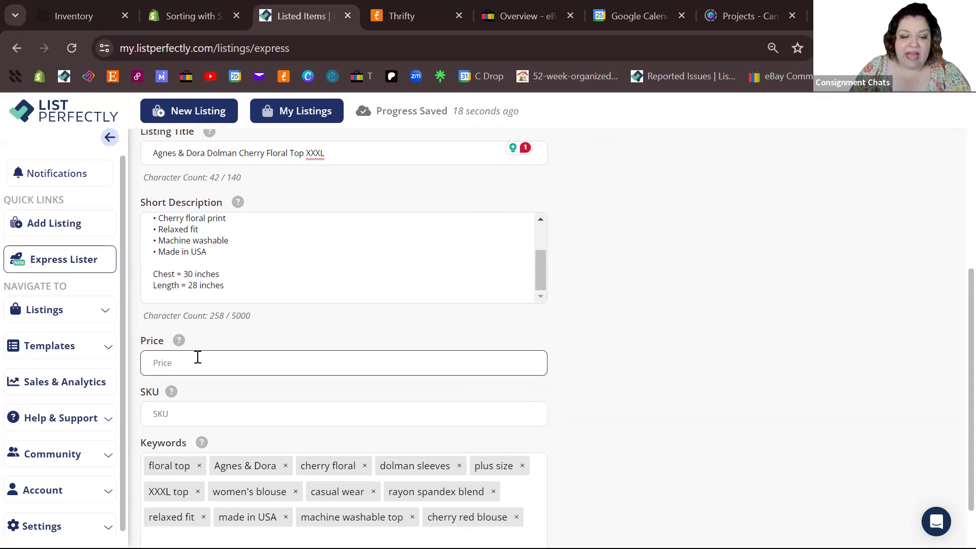
{"action": "left_click", "coordinate": [539, 421]}
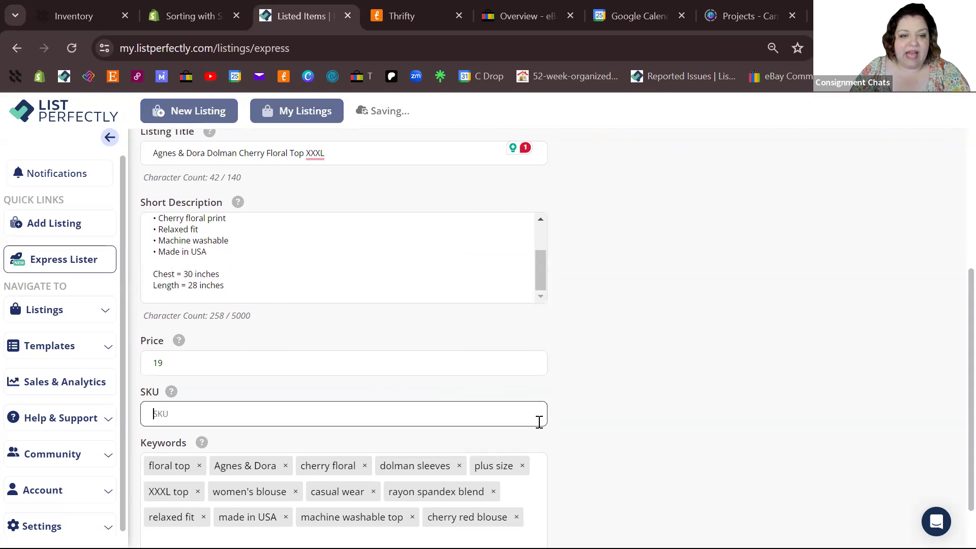
{"action": "scroll", "coordinate": [539, 421], "scroll_direction": "down", "scroll_amount": 2}
{"action": "left_click", "coordinate": [512, 462]}
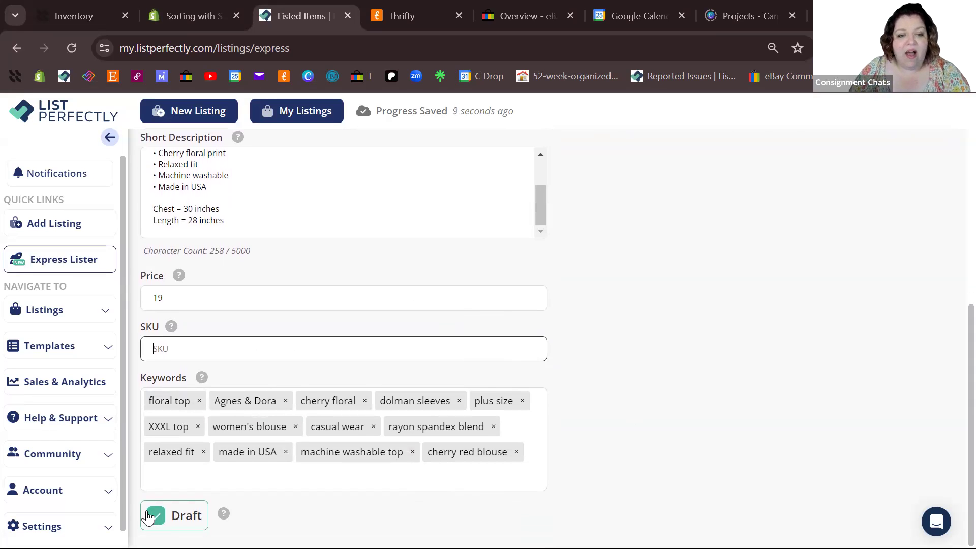
{"action": "scroll", "coordinate": [795, 331], "scroll_direction": "up", "scroll_amount": 8}
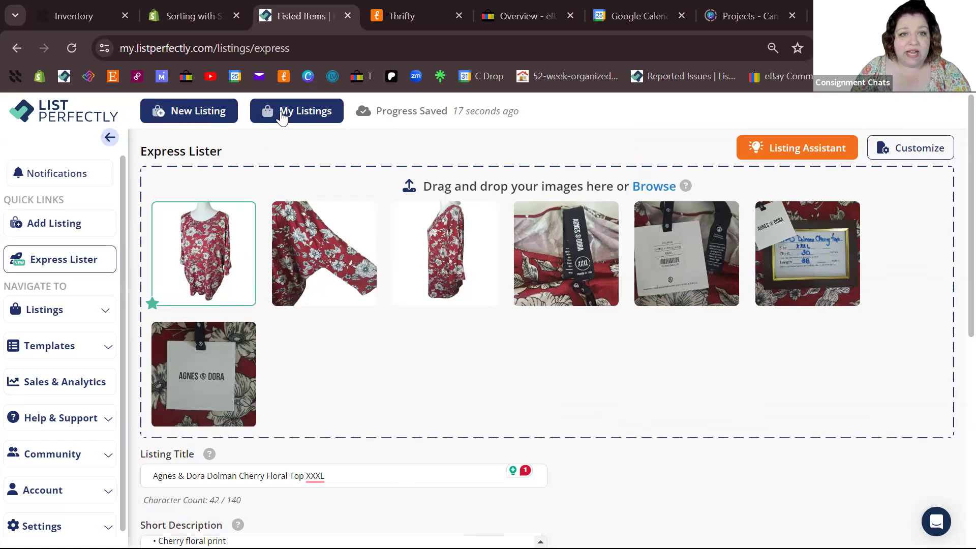
Open the $19.00 Agnes & Dora draft for editing from My Listings' Draft tab.
{"action": "left_click", "coordinate": [284, 115]}
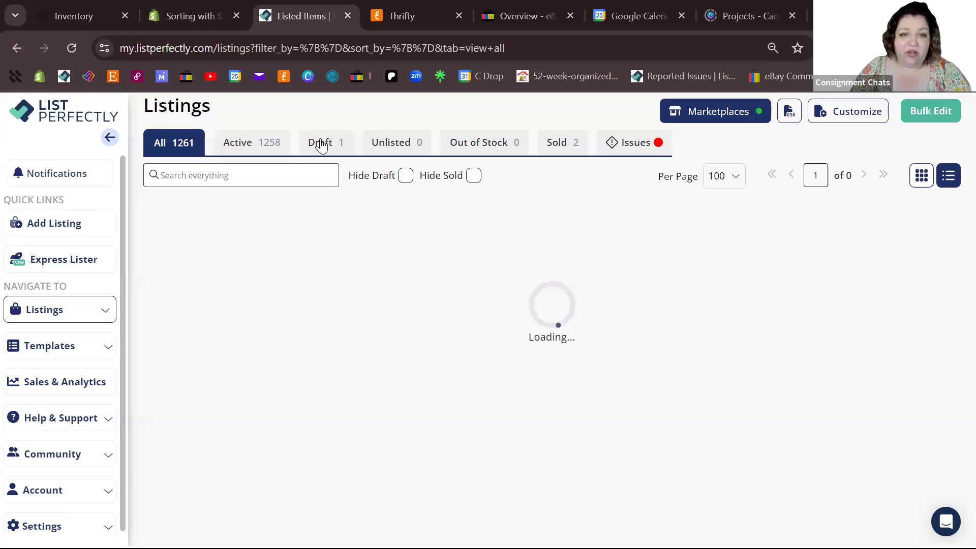
{"action": "left_click", "coordinate": [320, 144]}
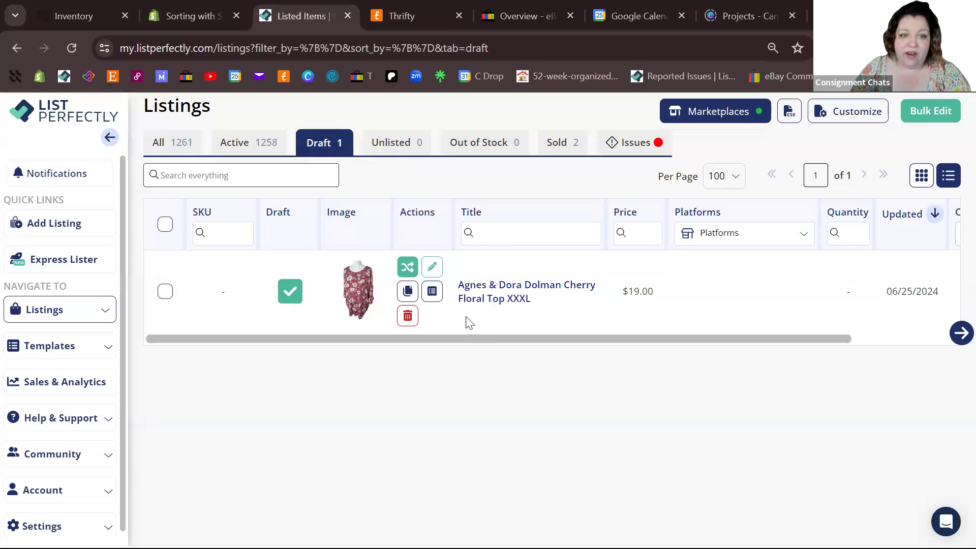
{"action": "scroll", "coordinate": [721, 296], "scroll_direction": "right", "scroll_amount": 3}
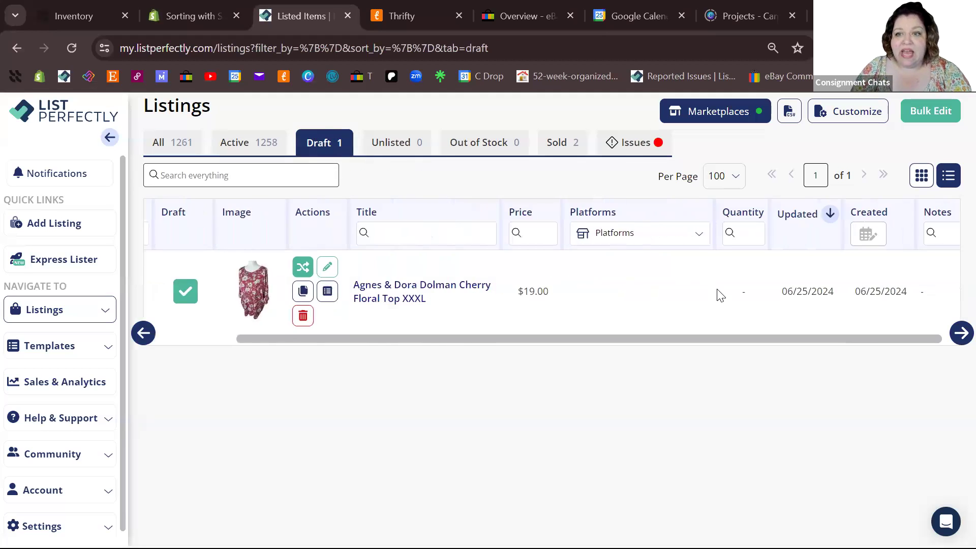
{"action": "scroll", "coordinate": [721, 296], "scroll_direction": "left", "scroll_amount": 3}
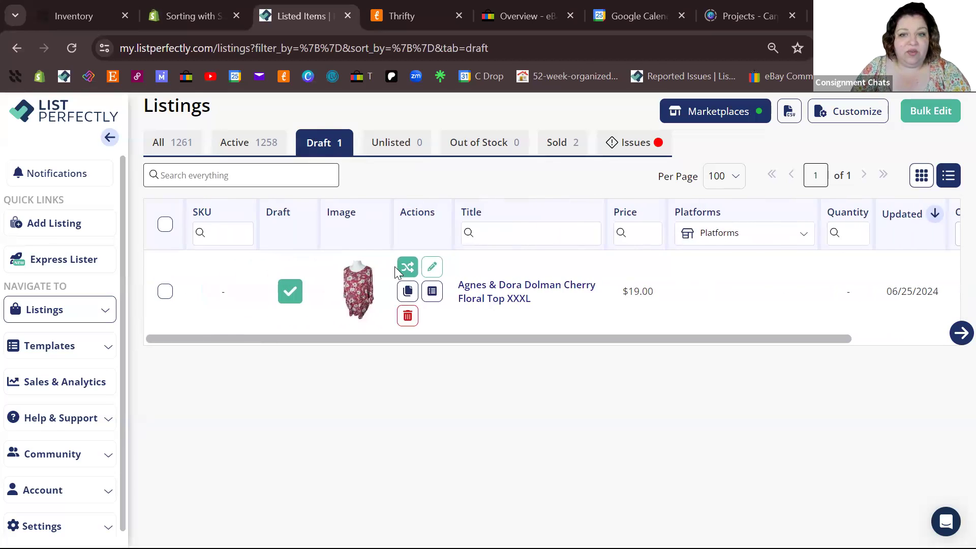
{"action": "left_click", "coordinate": [433, 267]}
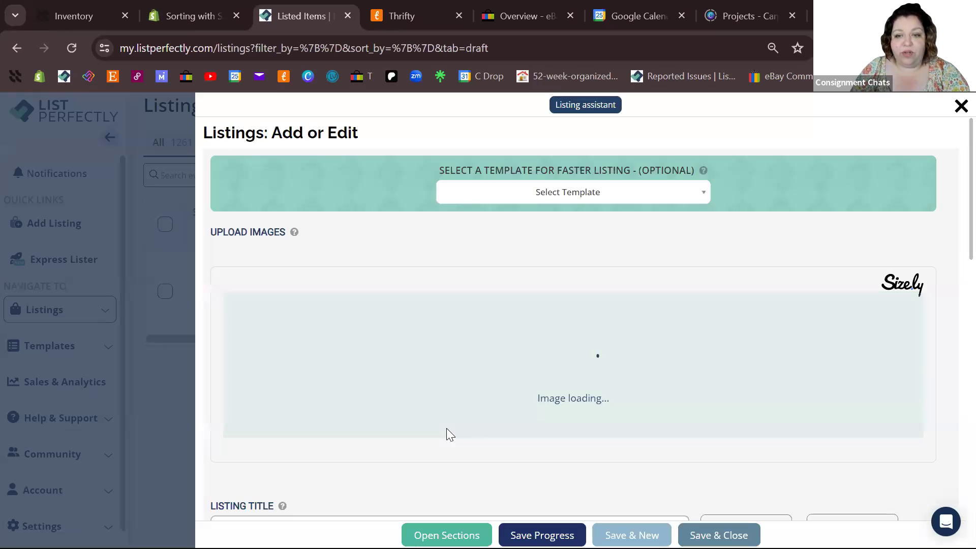
{"action": "scroll", "coordinate": [450, 435], "scroll_direction": "down", "scroll_amount": 10}
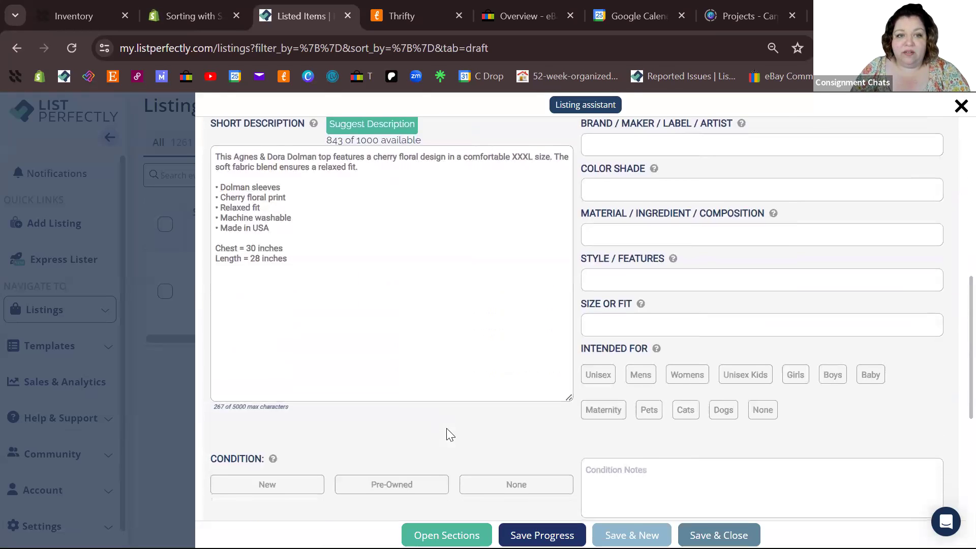
{"action": "scroll", "coordinate": [446, 429], "scroll_direction": "up", "scroll_amount": 10}
{"action": "scroll", "coordinate": [446, 428], "scroll_direction": "up", "scroll_amount": 1}
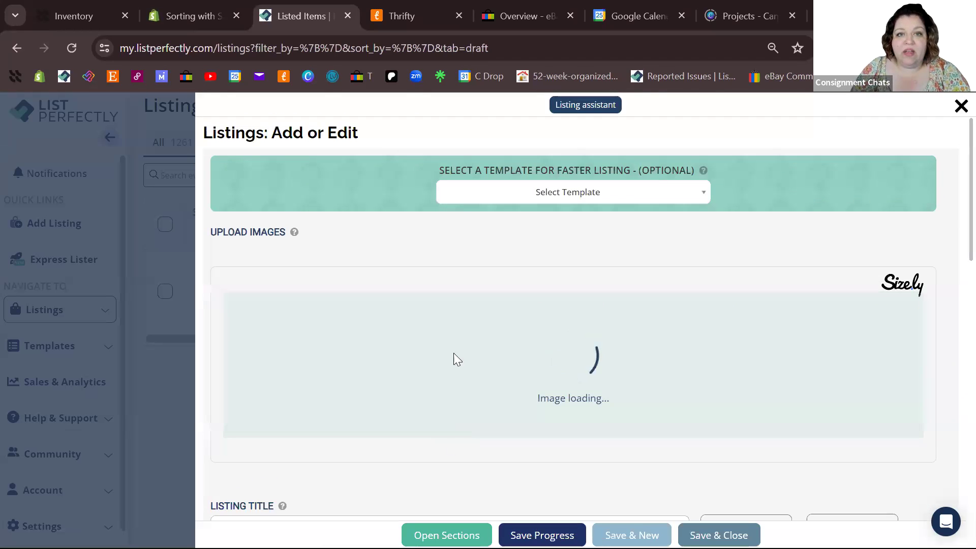